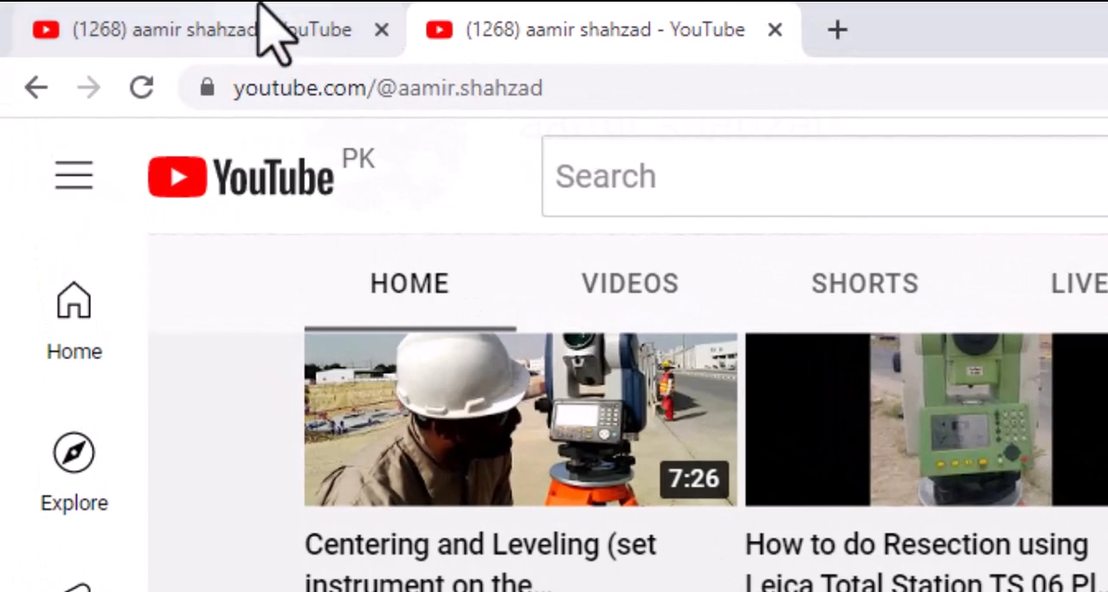
Leave the YouTube channel pages and switch from the browser to the Drawing1 drawing in AutoCAD
{"action": "left_click", "coordinate": [260, 11]}
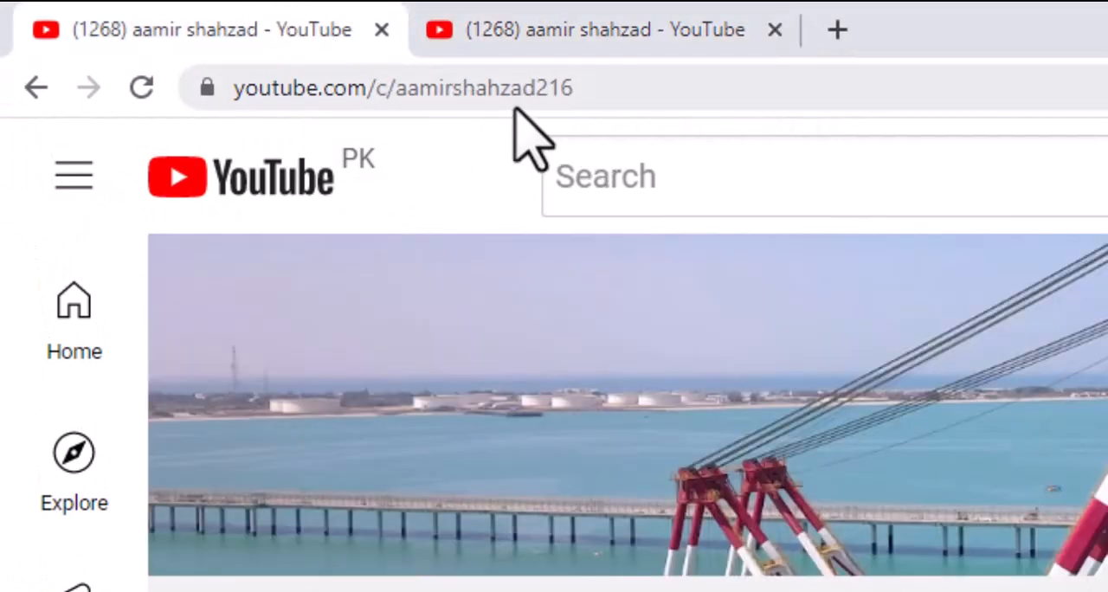
{"action": "left_click", "coordinate": [570, 8]}
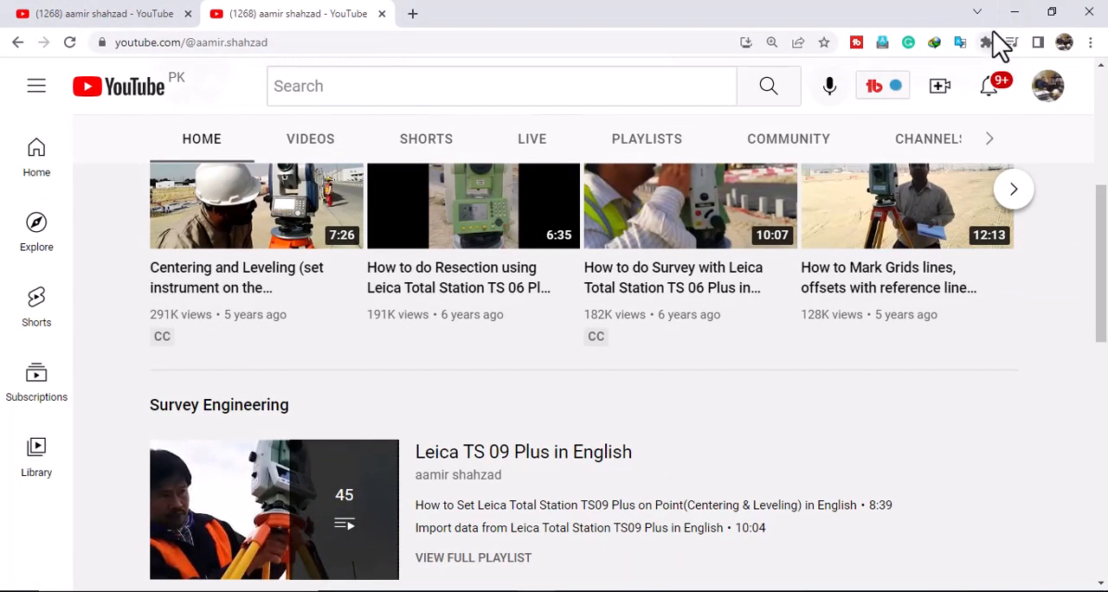
{"action": "left_click", "coordinate": [1017, 13]}
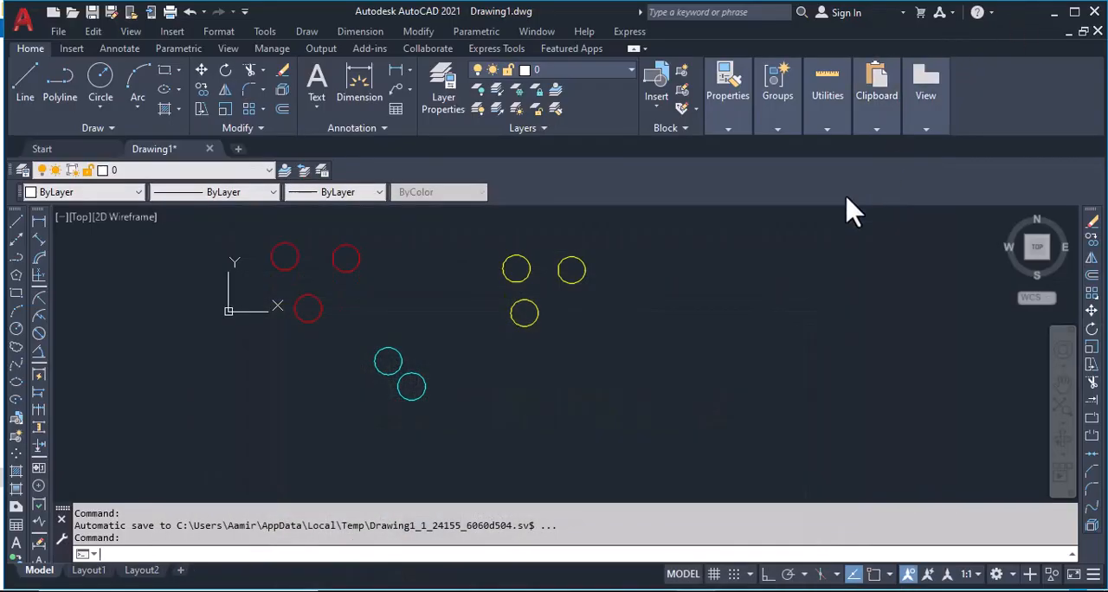
Load the BoundingBoxReactorV1-0 LISP file from the lisp folder with the APPLOAD command
{"action": "left_click", "coordinate": [270, 33]}
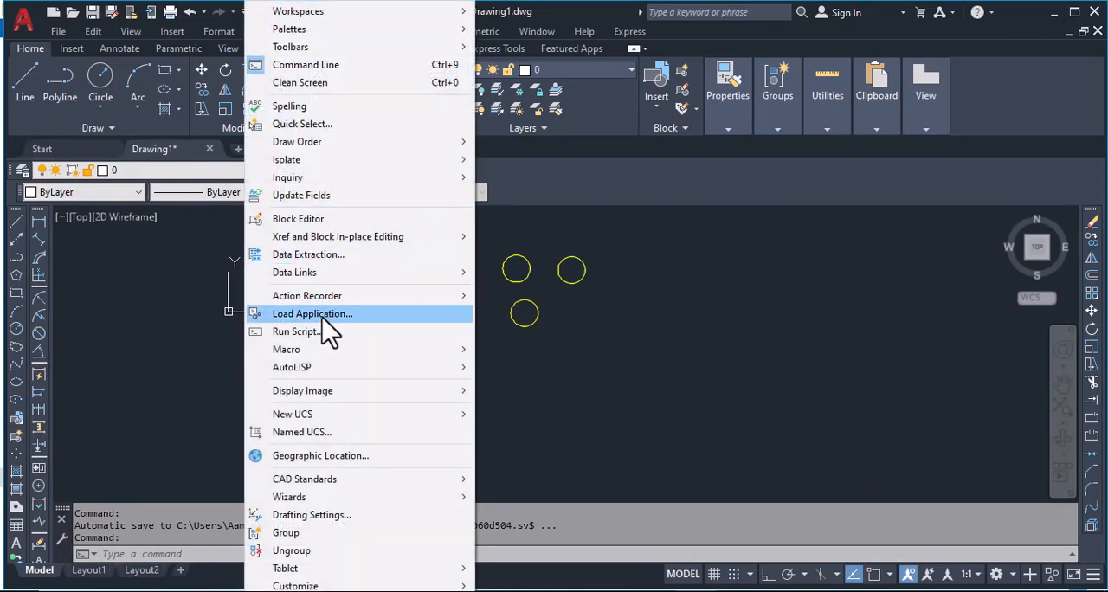
{"action": "left_click", "coordinate": [579, 554]}
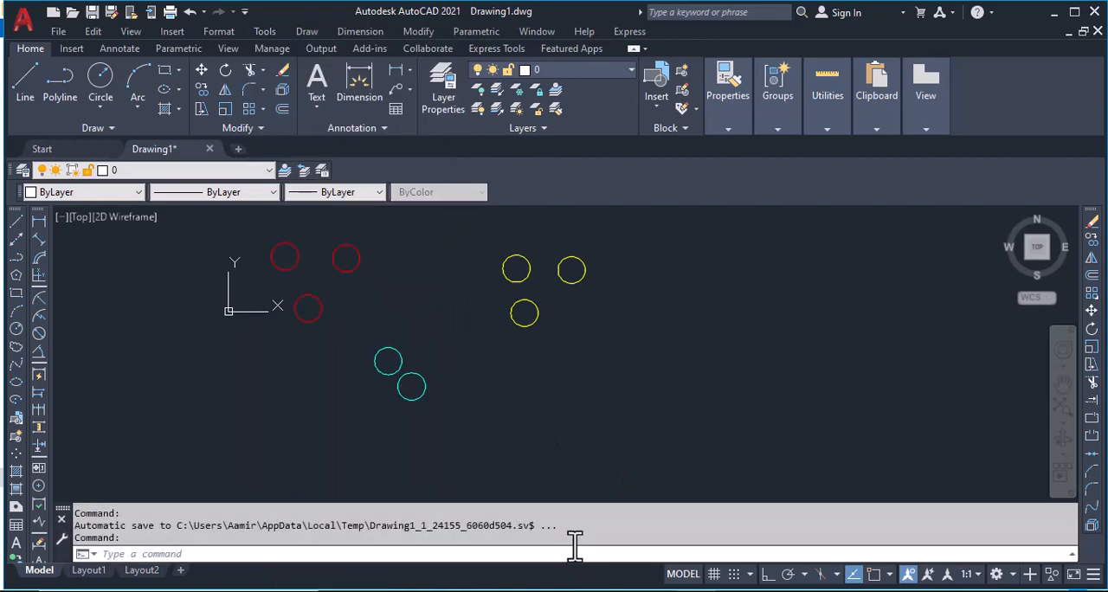
{"action": "left_click", "coordinate": [579, 555]}
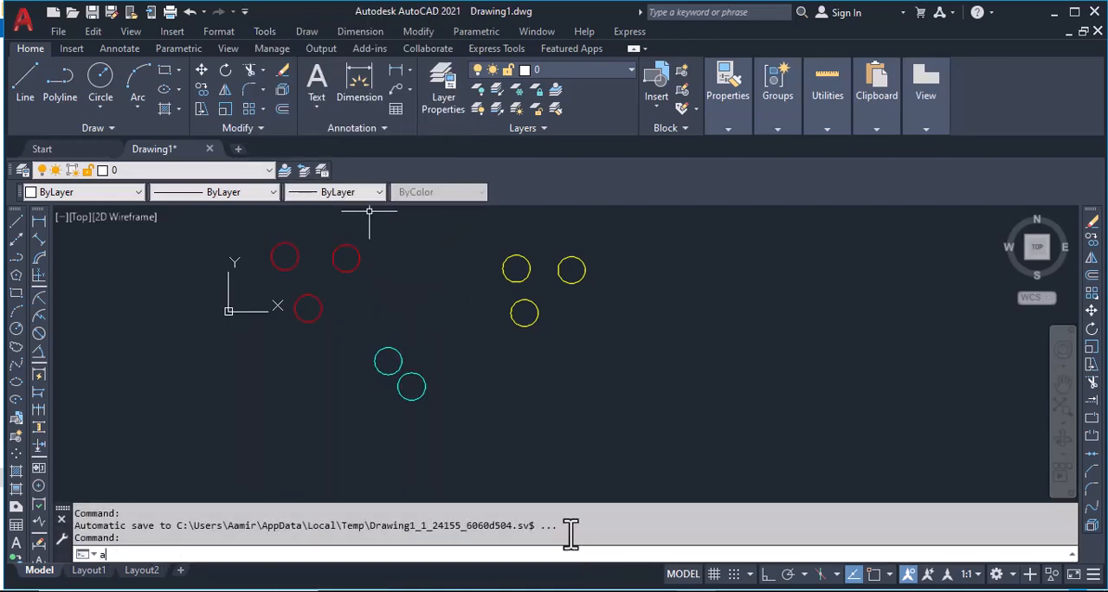
{"action": "type", "text": "ap"}
{"action": "key", "text": "Return"}
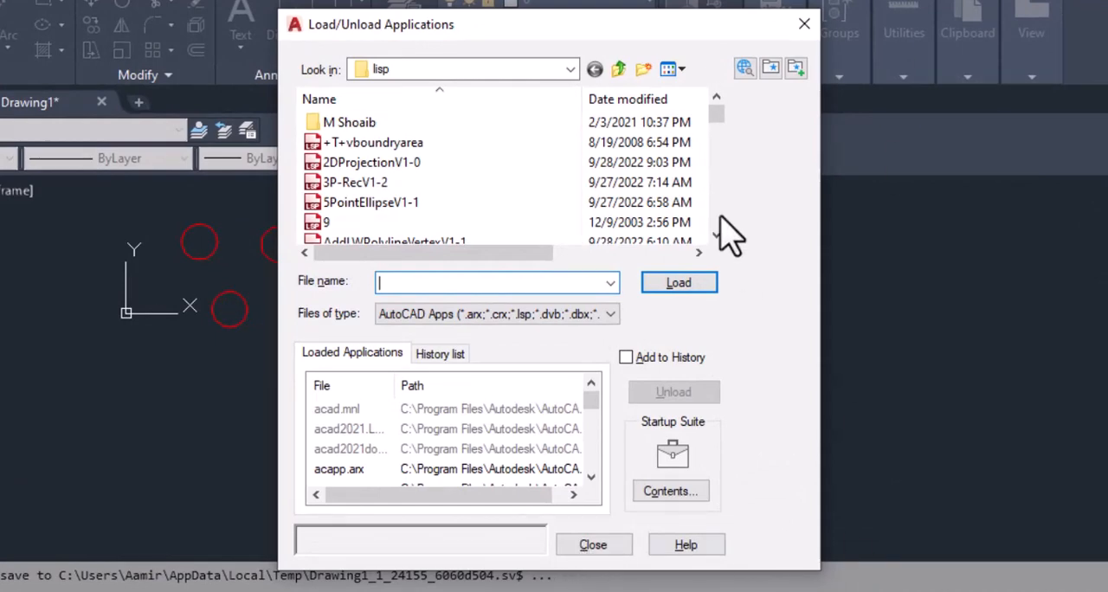
{"action": "left_click_drag", "start_coordinate": [716, 122], "coordinate": [720, 157]}
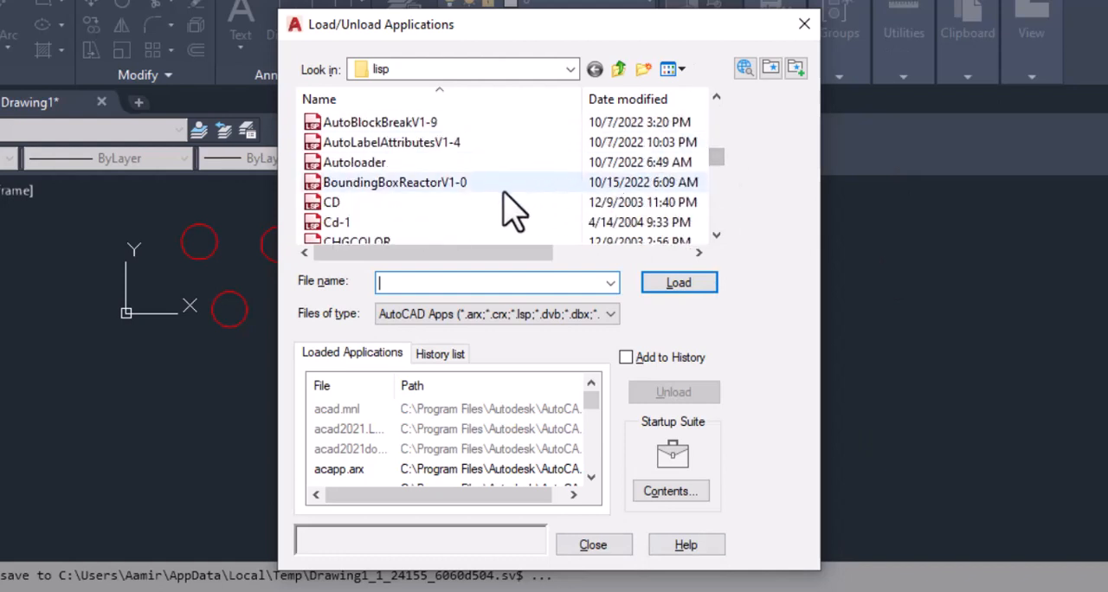
{"action": "left_click", "coordinate": [453, 183]}
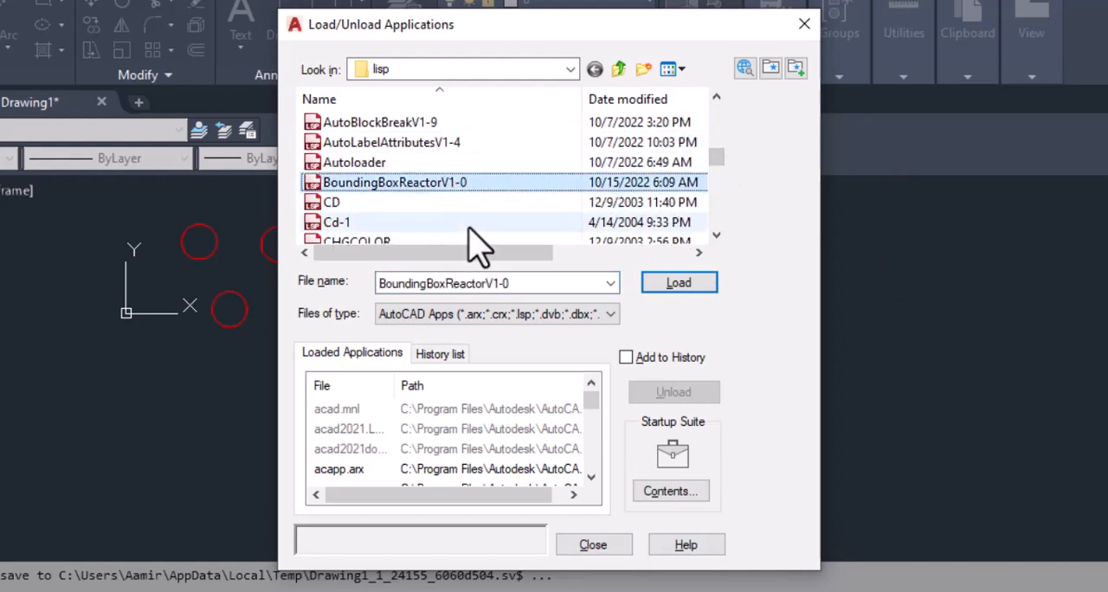
{"action": "left_click", "coordinate": [679, 284]}
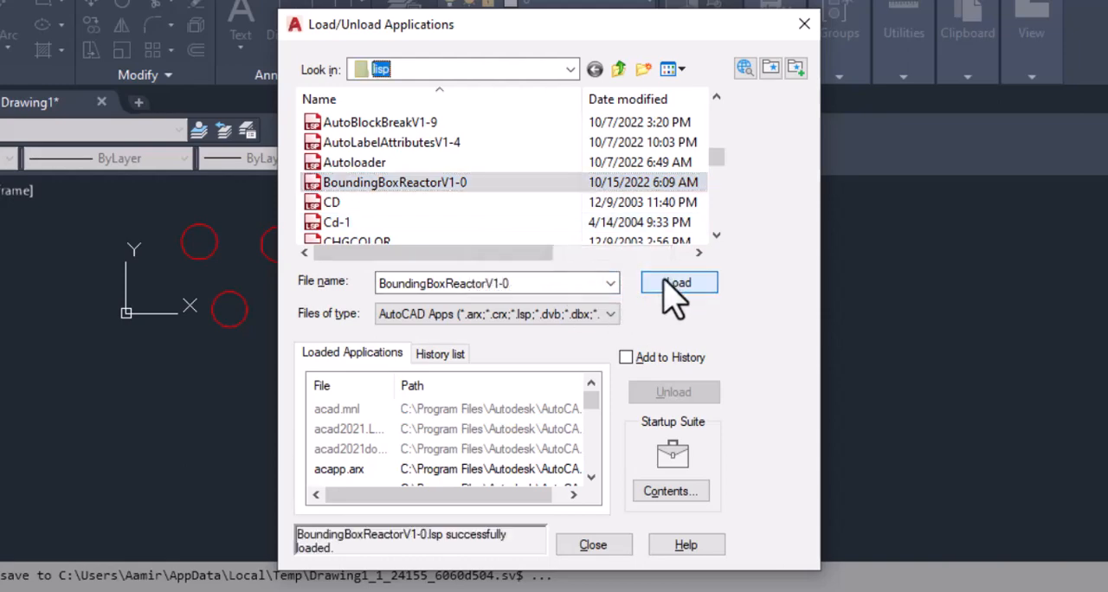
{"action": "left_click", "coordinate": [593, 545]}
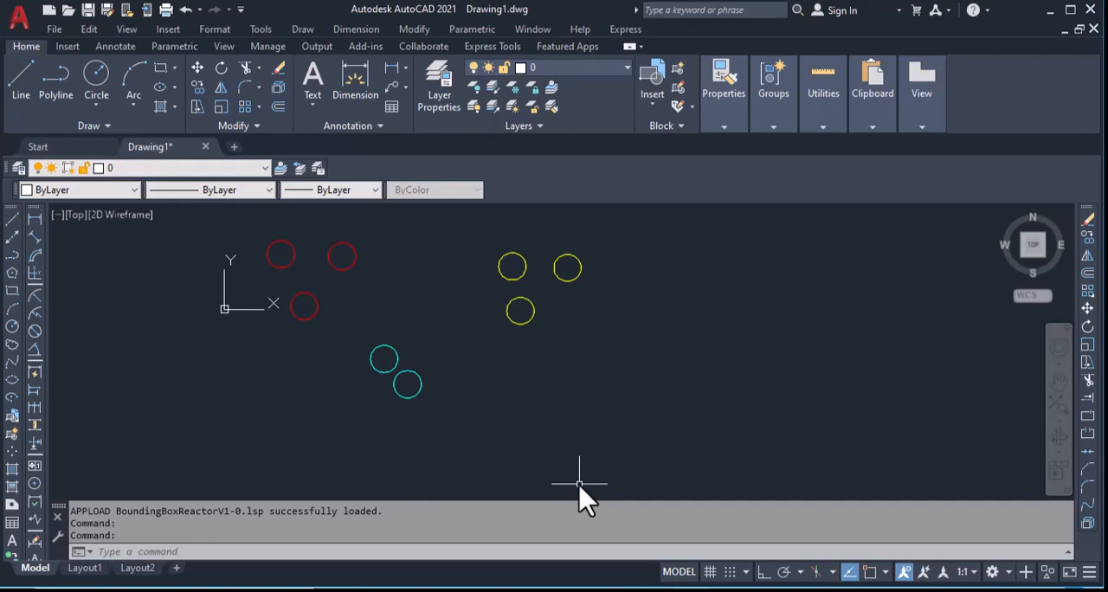
Create a dynamic bounding box around the three red circles with the BBRN command
{"action": "type", "text": "bb"}
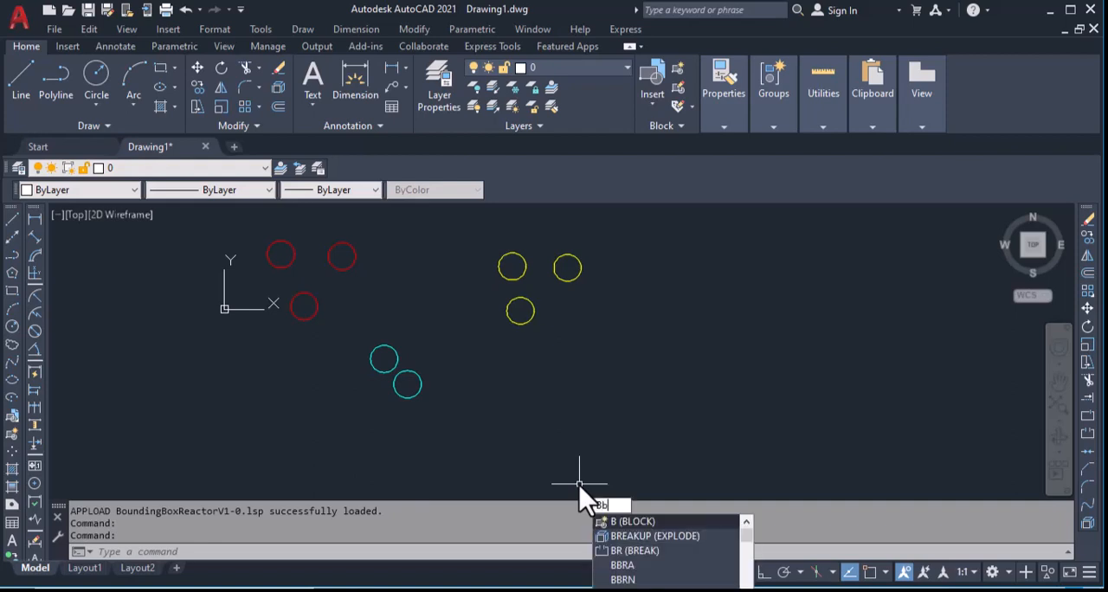
{"action": "type", "text": "rn"}
{"action": "key", "text": "Return"}
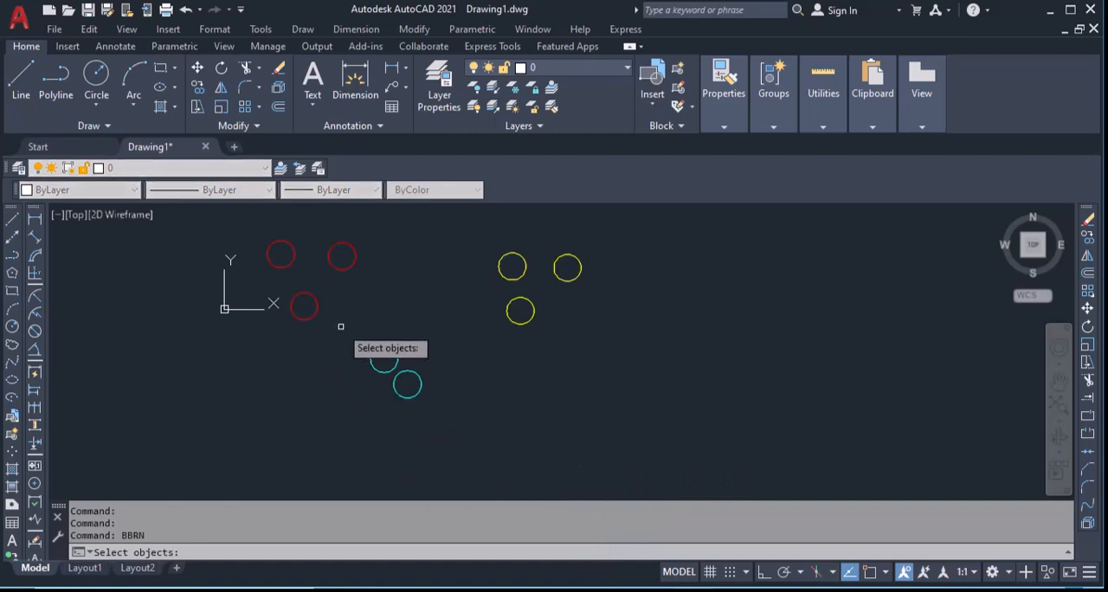
{"action": "left_click", "coordinate": [228, 224]}
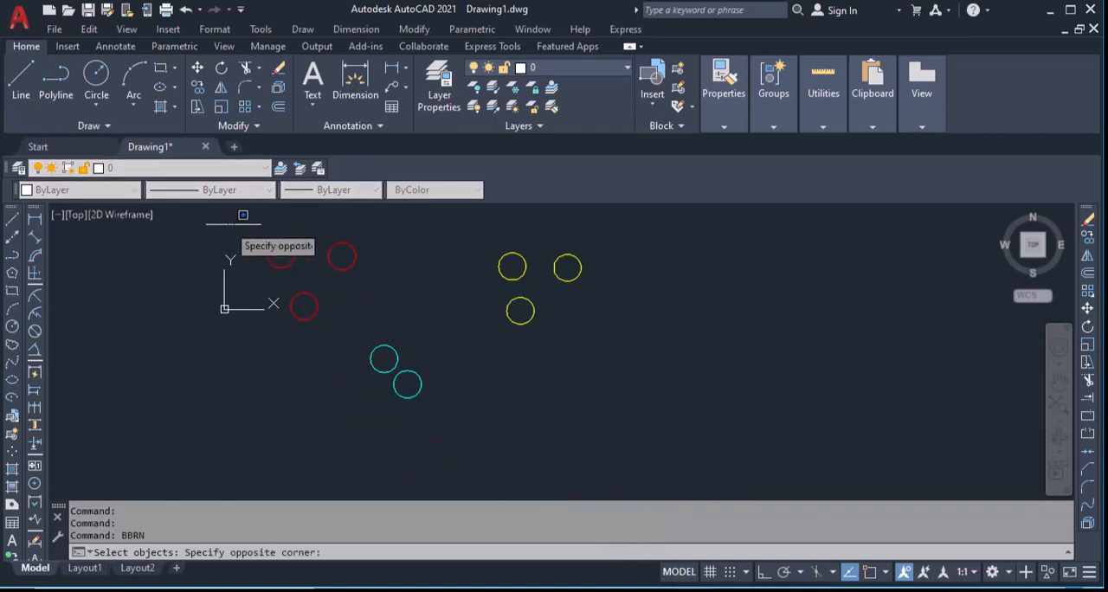
{"action": "left_click", "coordinate": [379, 310]}
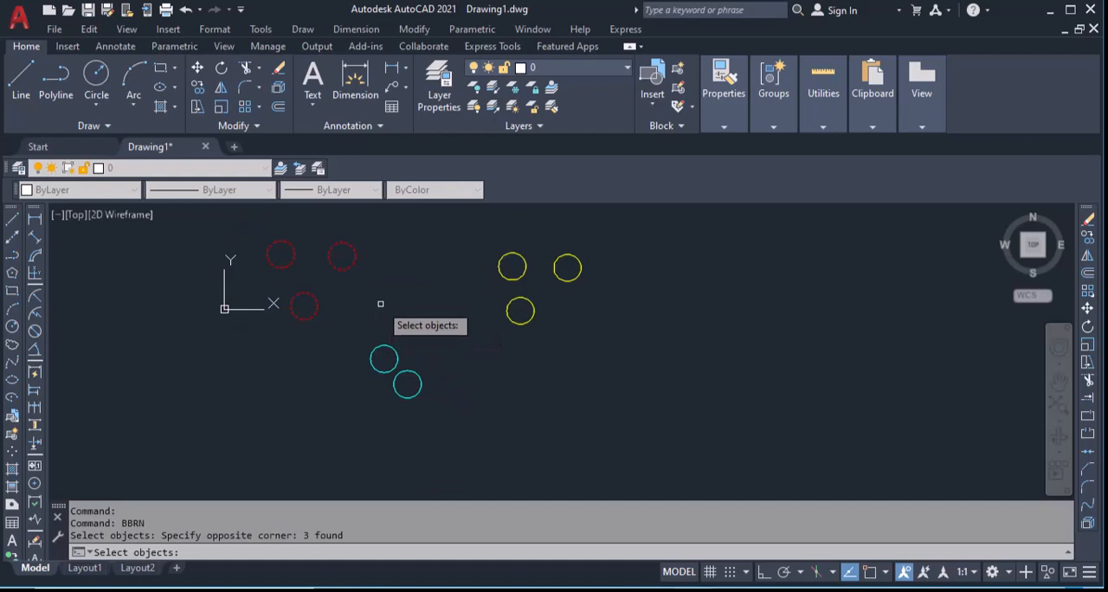
{"action": "key", "text": "Return"}
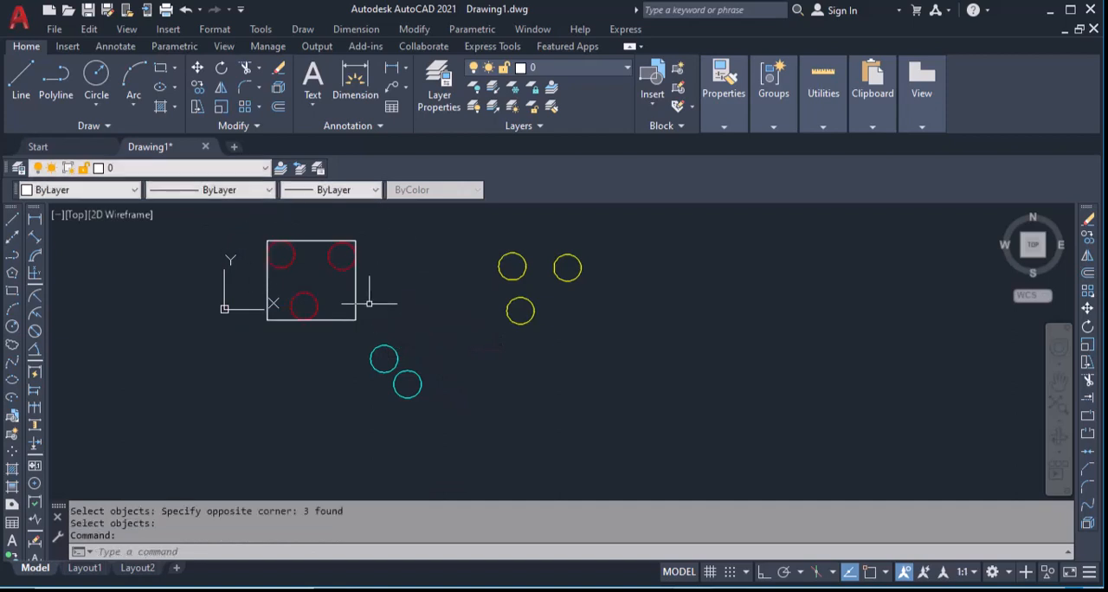
Create a second dynamic bounding box around the three yellow circles with BBRN
{"action": "scroll", "coordinate": [341, 252], "scroll_direction": "up", "scroll_amount": 5}
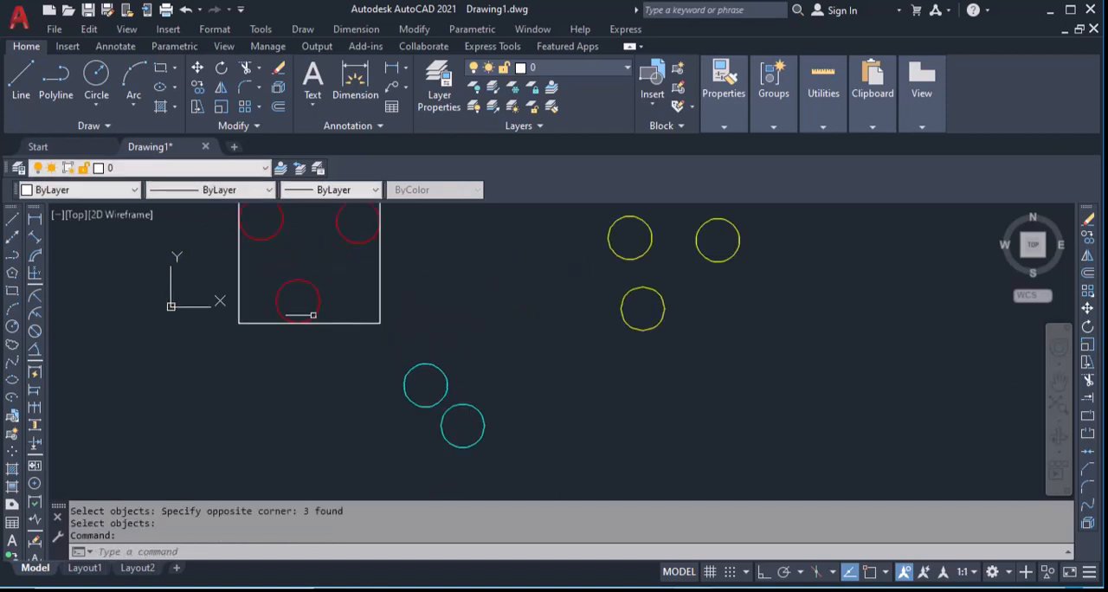
{"action": "scroll", "coordinate": [328, 337], "scroll_direction": "down", "scroll_amount": 2}
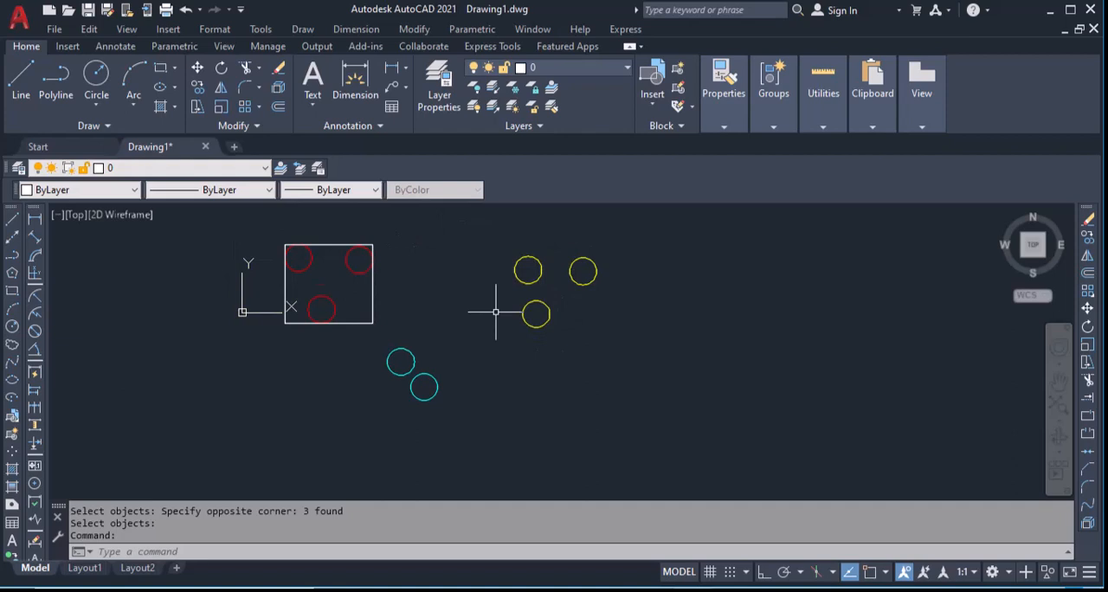
{"action": "type", "text": "BBRN"}
{"action": "key", "text": "Return"}
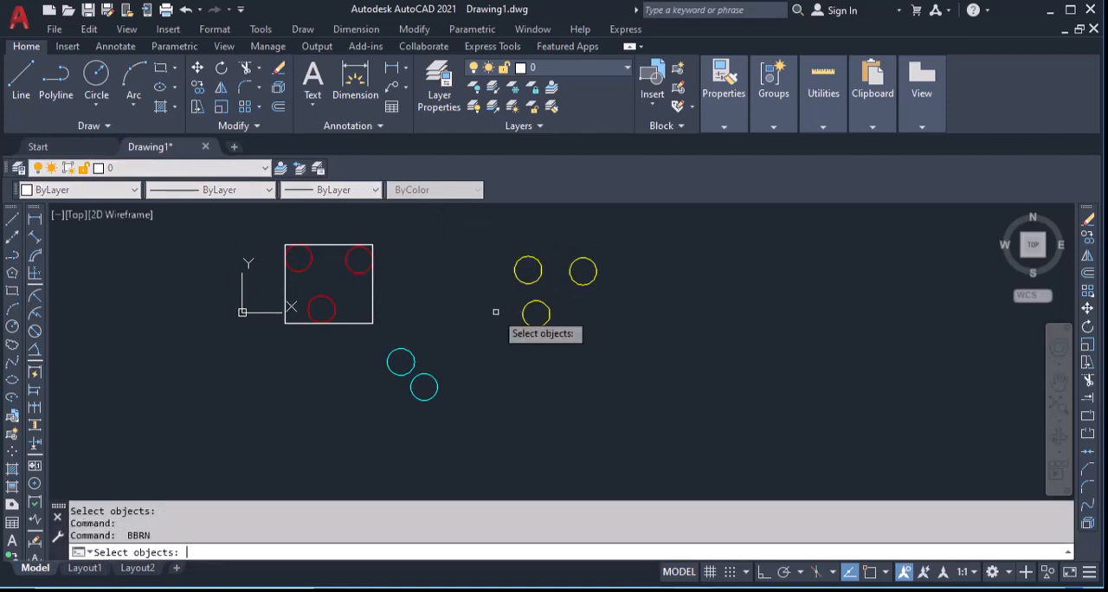
{"action": "left_click", "coordinate": [463, 226]}
{"action": "left_click", "coordinate": [633, 338]}
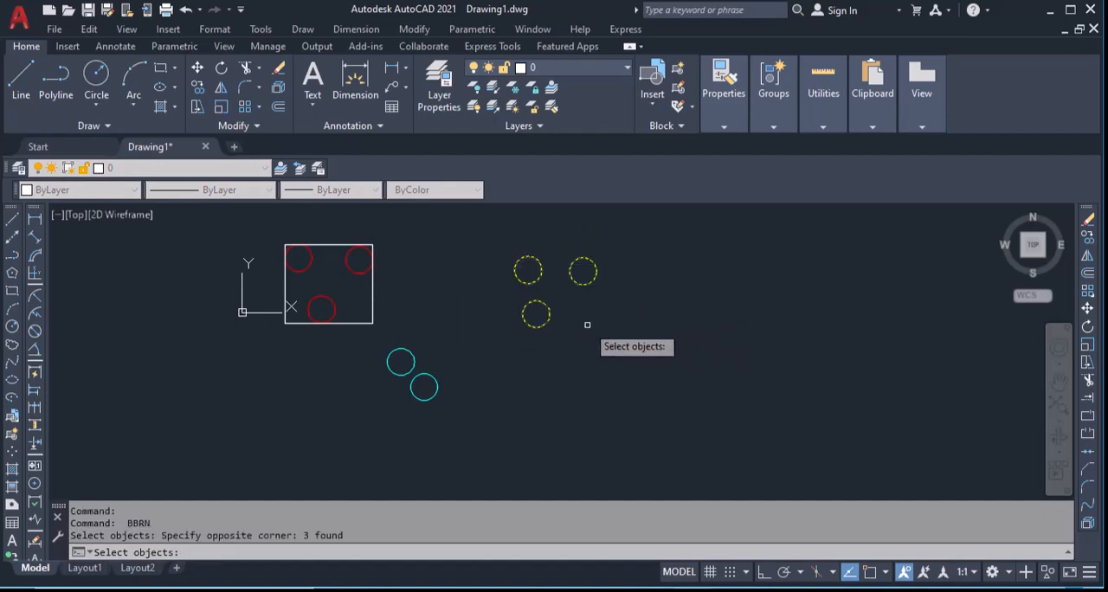
{"action": "key", "text": "Return"}
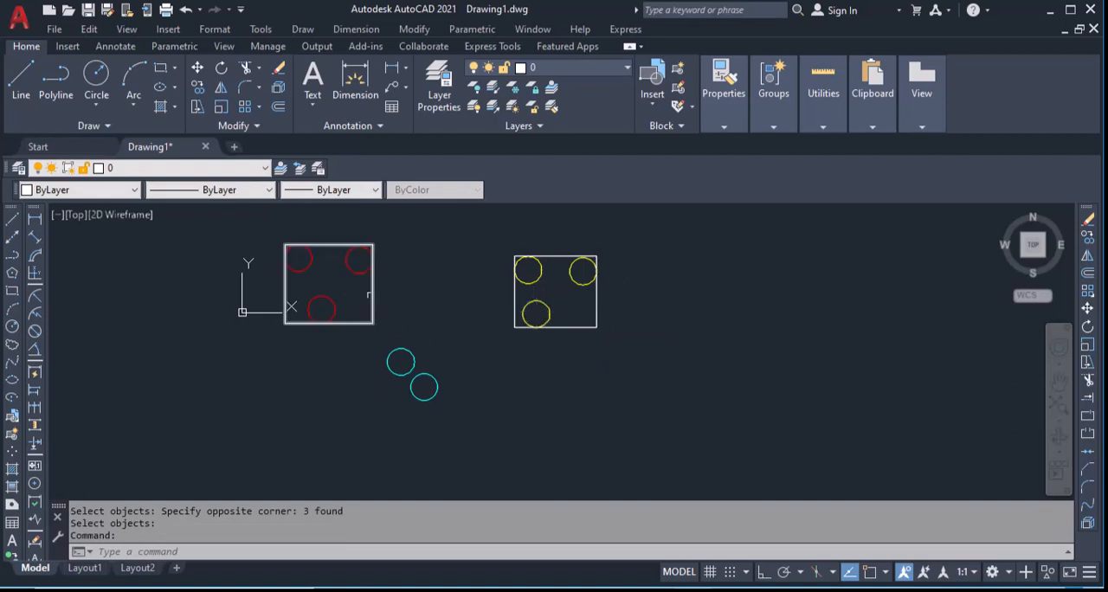
Move the upper-right red circle farther right by its centre grip, past the box's right edge, and clear the selection
{"action": "left_click", "coordinate": [348, 265]}
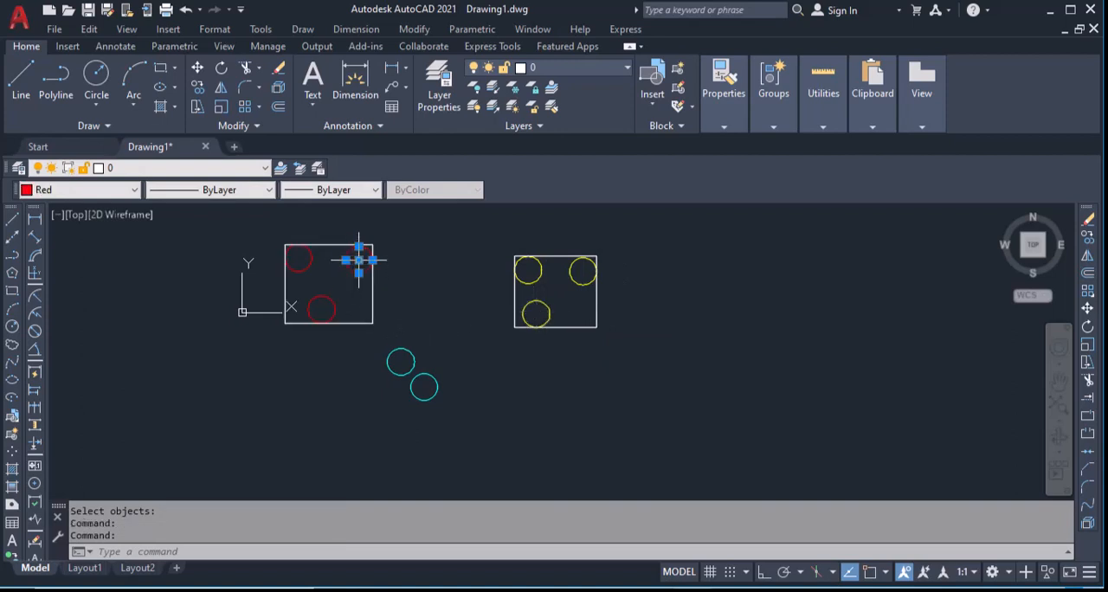
{"action": "left_click", "coordinate": [359, 260]}
{"action": "left_click", "coordinate": [397, 258]}
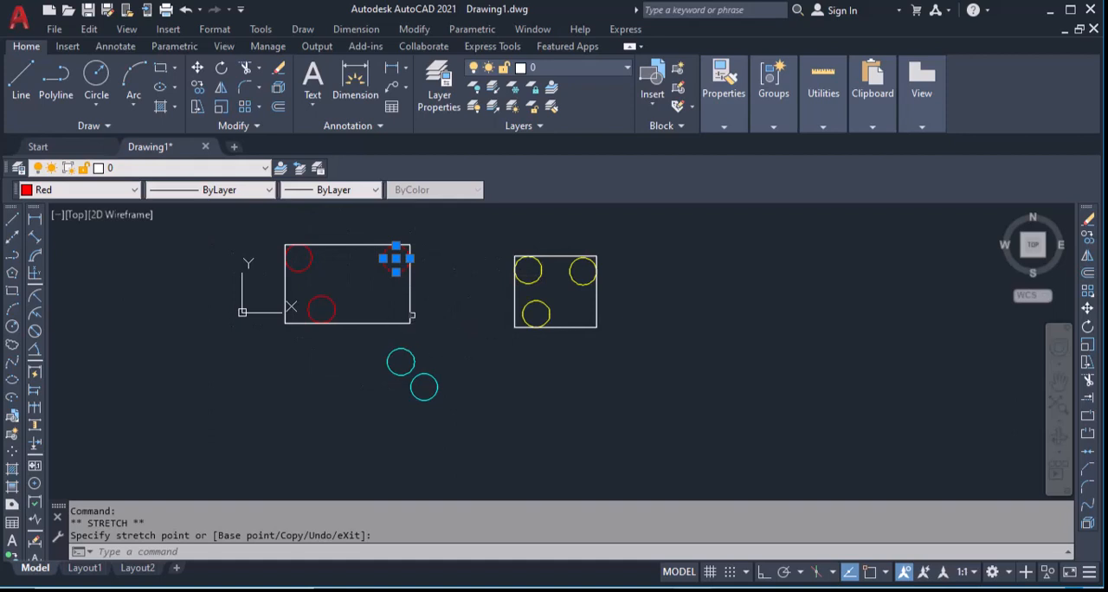
{"action": "key", "text": "Escape"}
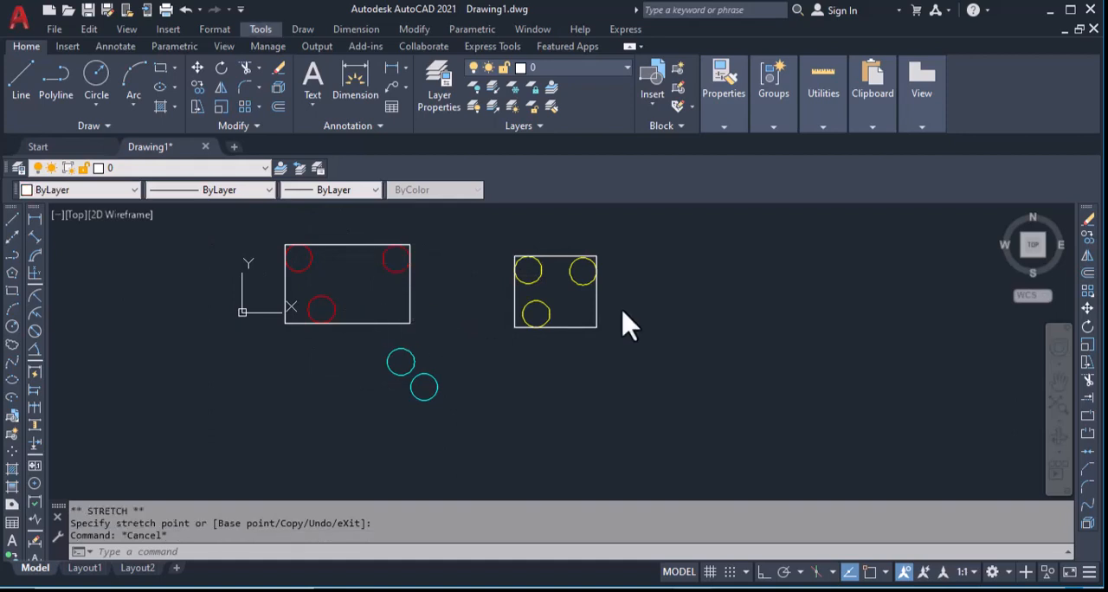
Move the lower red circle down by its centre grip about 8 units, past the box's lower edge, and clear the selection
{"action": "left_click", "coordinate": [356, 302]}
{"action": "left_click", "coordinate": [322, 310]}
{"action": "left_click", "coordinate": [321, 309]}
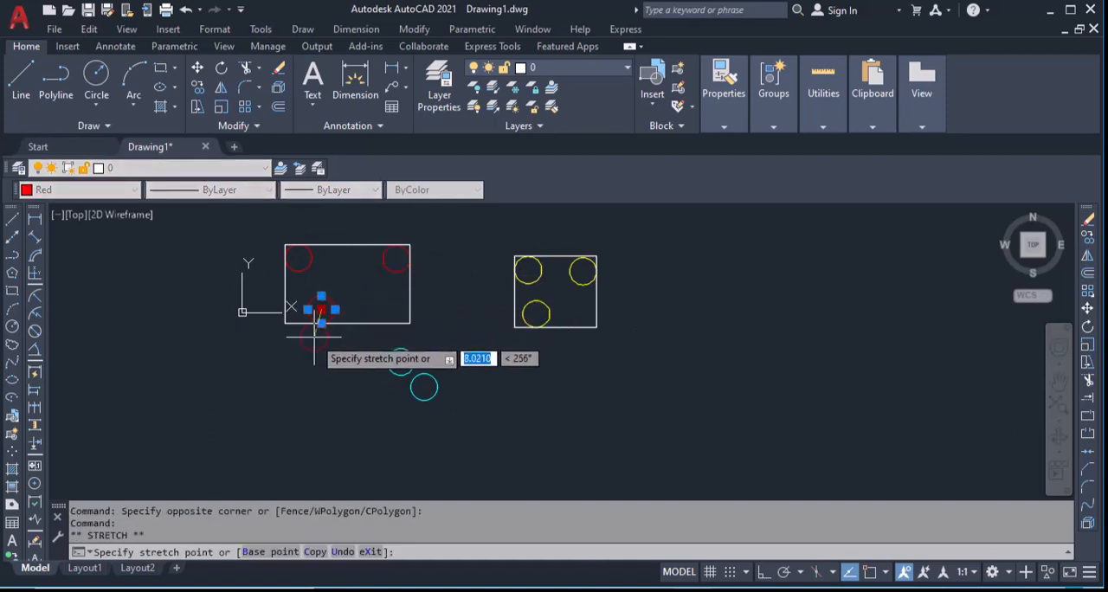
{"action": "left_click", "coordinate": [314, 337]}
{"action": "key", "text": "Escape"}
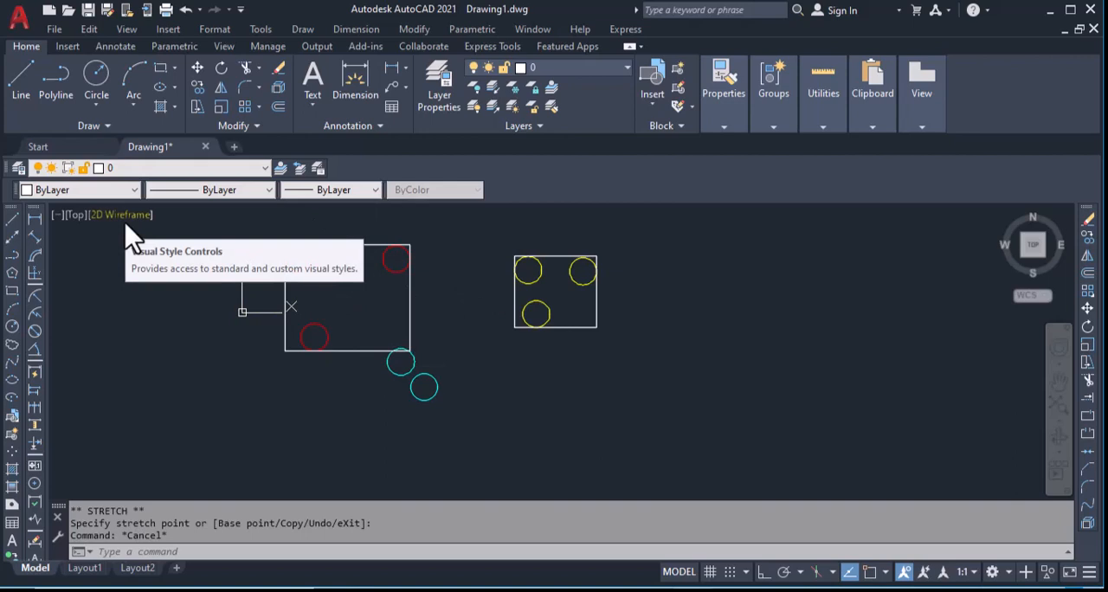
Add the upper cyan circle to the red circles' bounding box group with the BBRA command
{"action": "type", "text": "bb"}
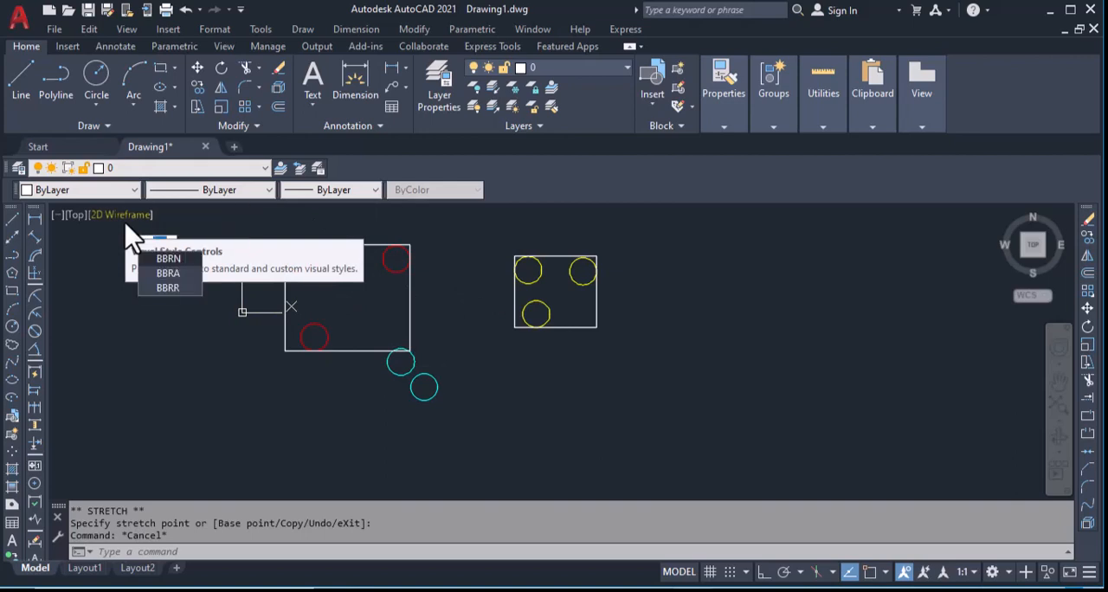
{"action": "type", "text": "ra"}
{"action": "key", "text": "Return"}
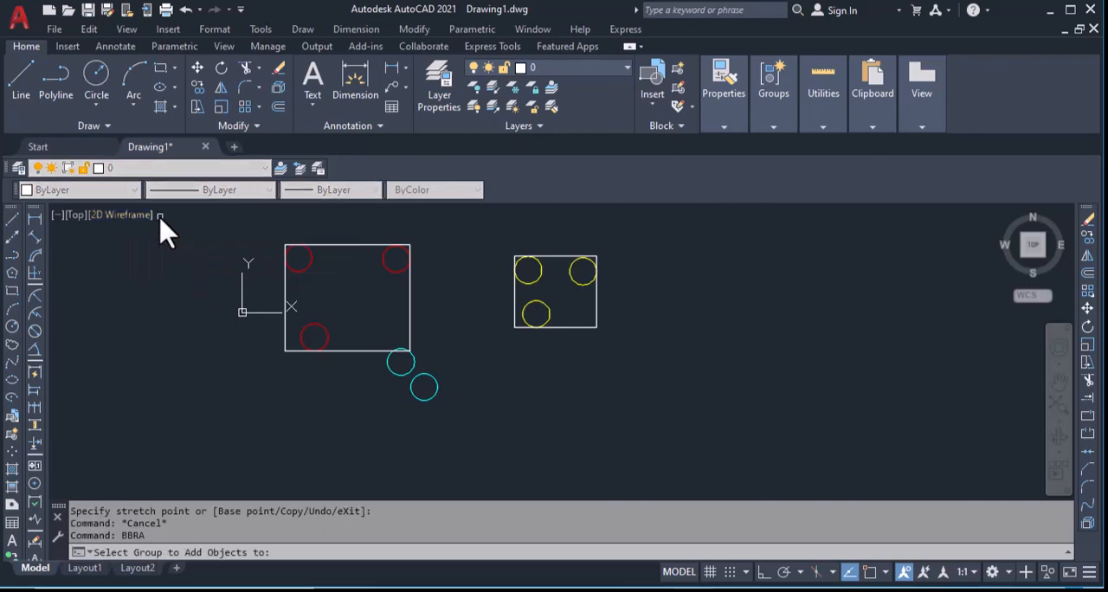
{"action": "left_click", "coordinate": [309, 265]}
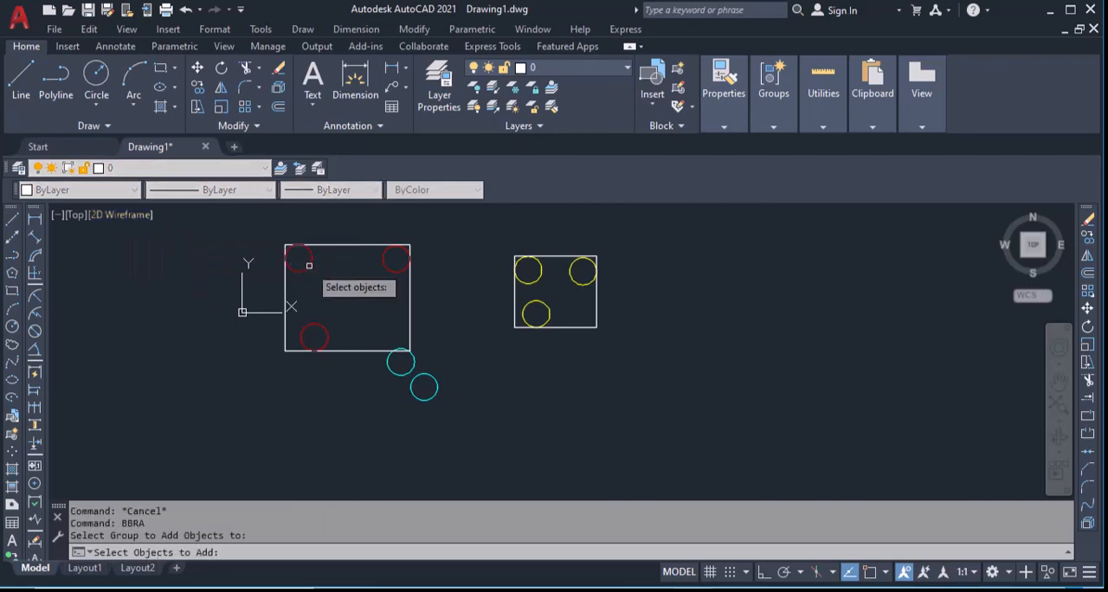
{"action": "left_click", "coordinate": [399, 374]}
{"action": "key", "text": "Return"}
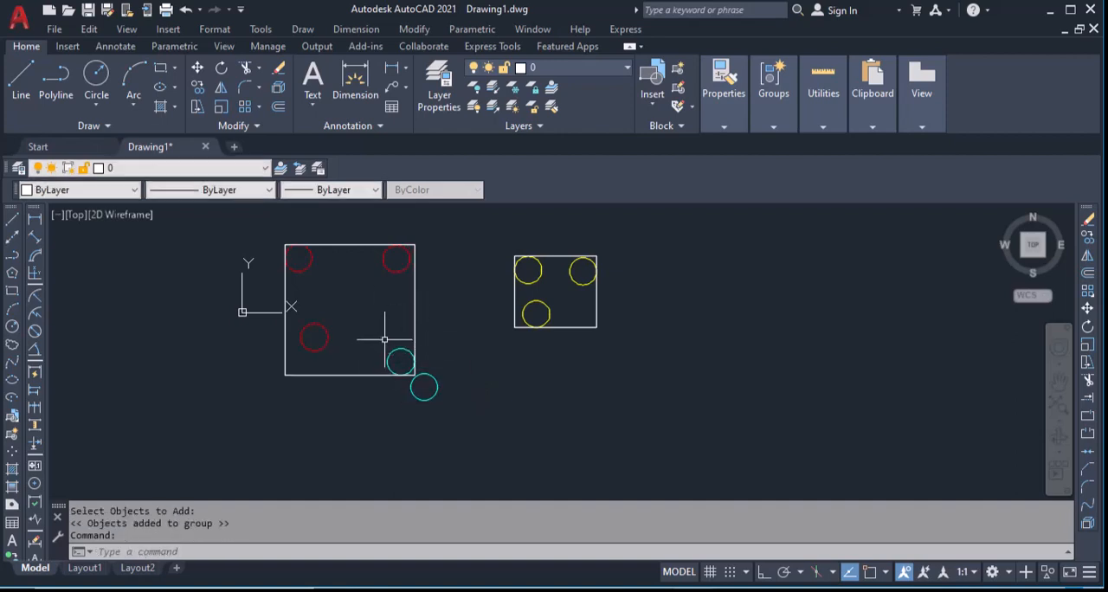
Move the upper cyan circle by its centre grip about 17 units up and left, in among the red circles, and clear the selection
{"action": "left_click", "coordinate": [395, 338]}
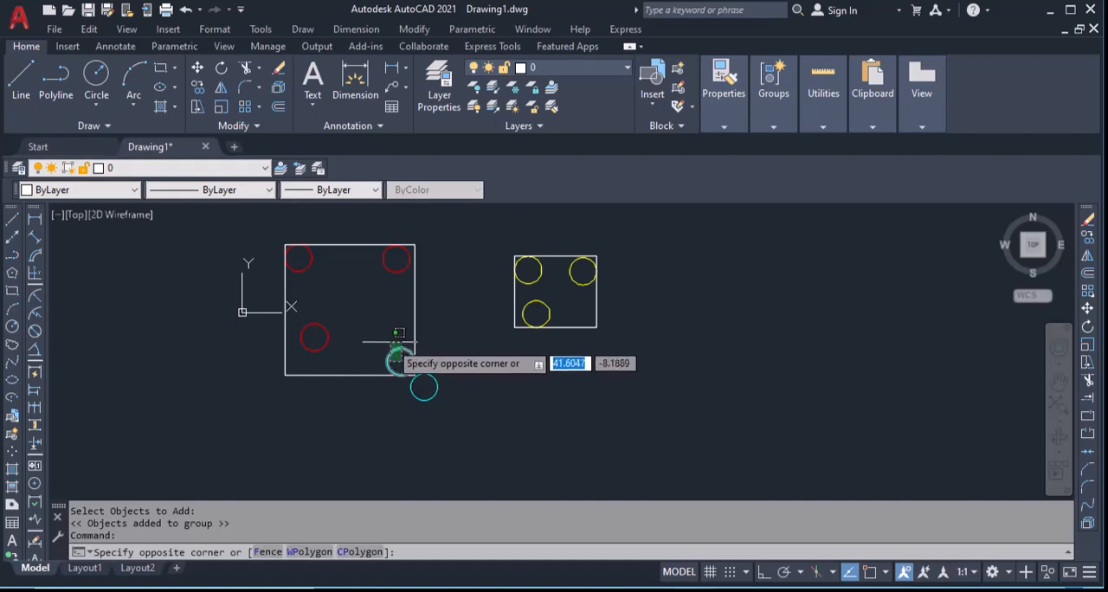
{"action": "left_click", "coordinate": [394, 360]}
{"action": "left_click", "coordinate": [400, 362]}
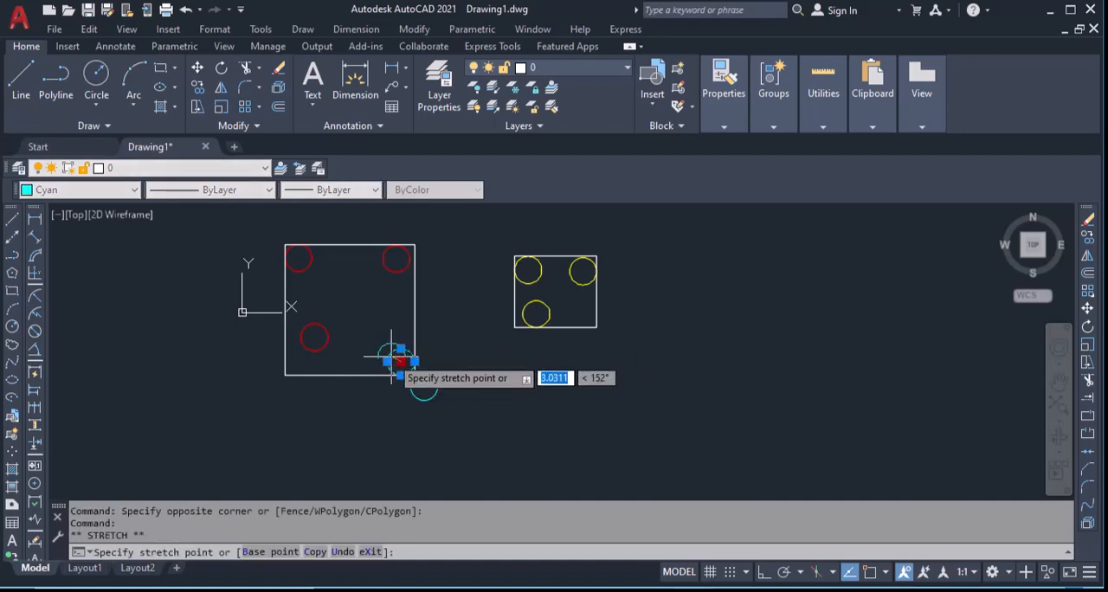
{"action": "left_click", "coordinate": [365, 312]}
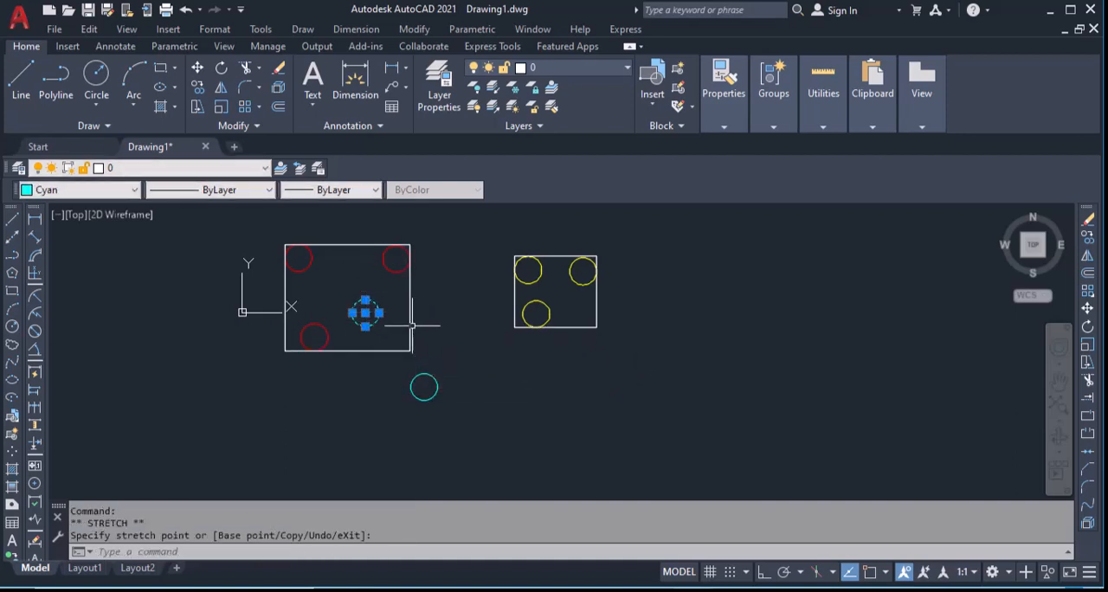
{"action": "key", "text": "Escape"}
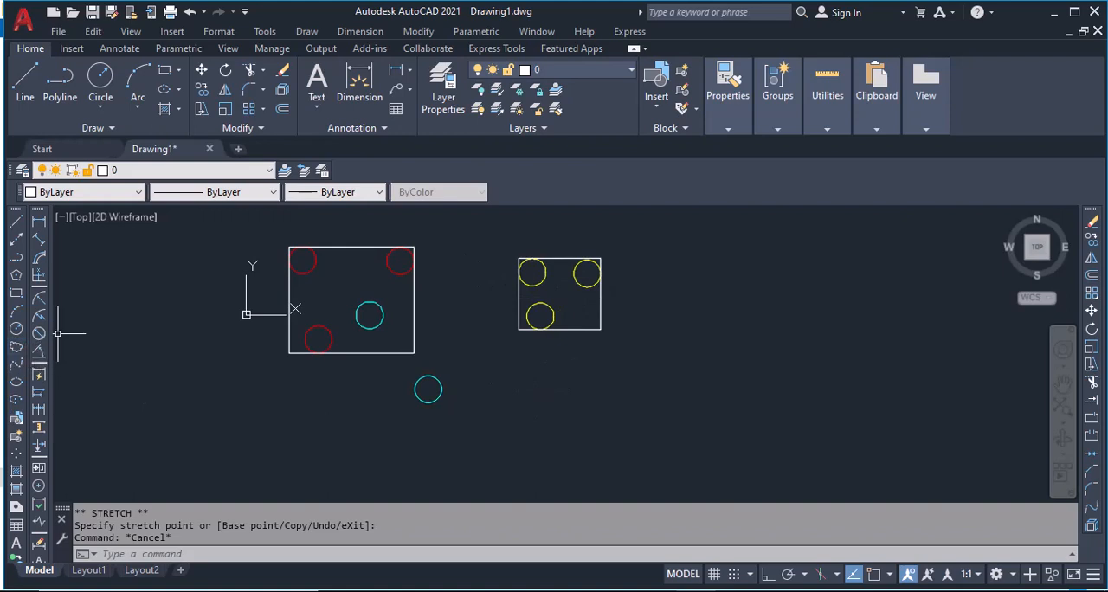
Remove the upper-right yellow circle from the yellow circles' bounding box group with the BBRR command
{"action": "type", "text": "BB"}
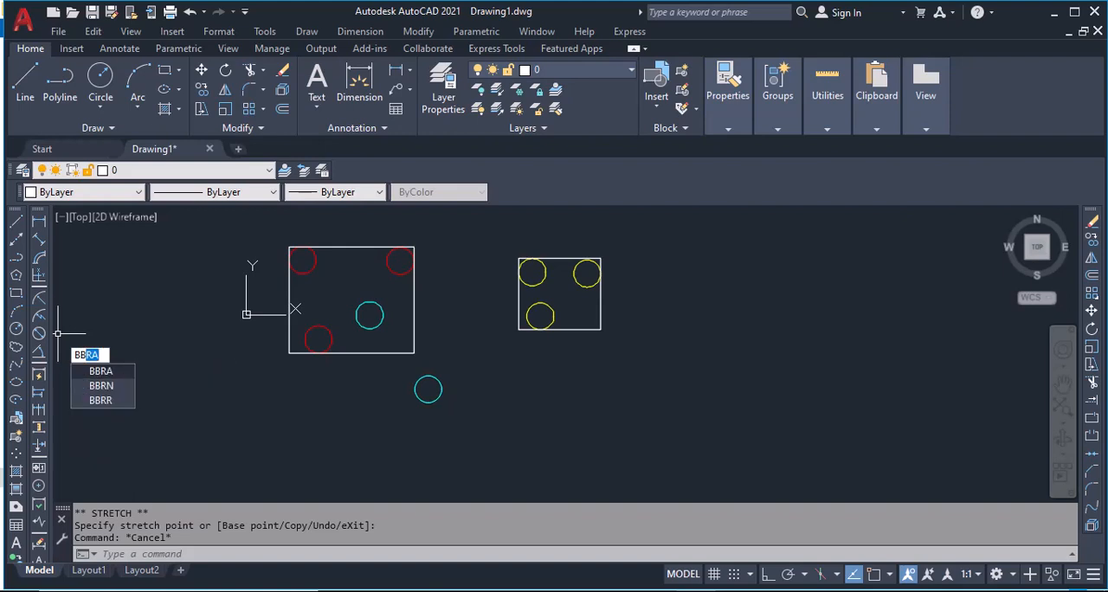
{"action": "type", "text": "rr"}
{"action": "key", "text": "Return"}
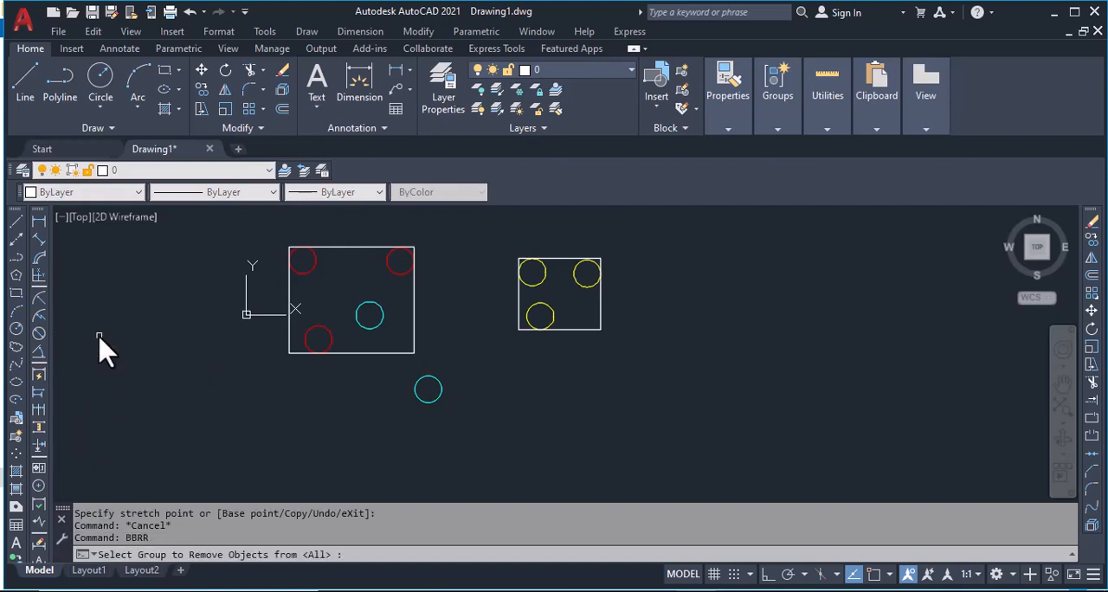
{"action": "left_click", "coordinate": [546, 276]}
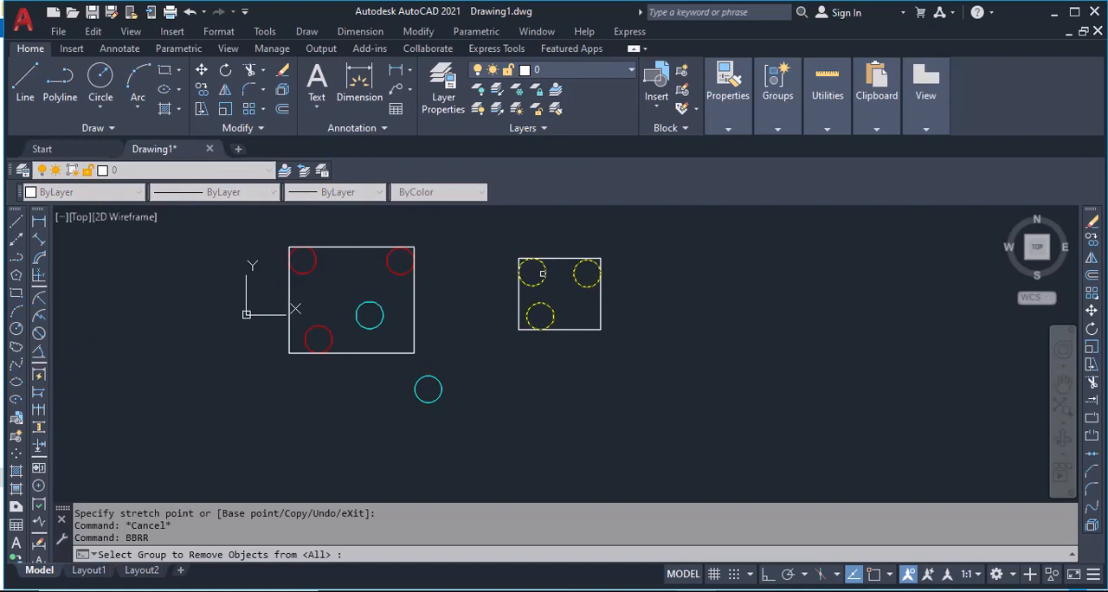
{"action": "key", "text": "Return"}
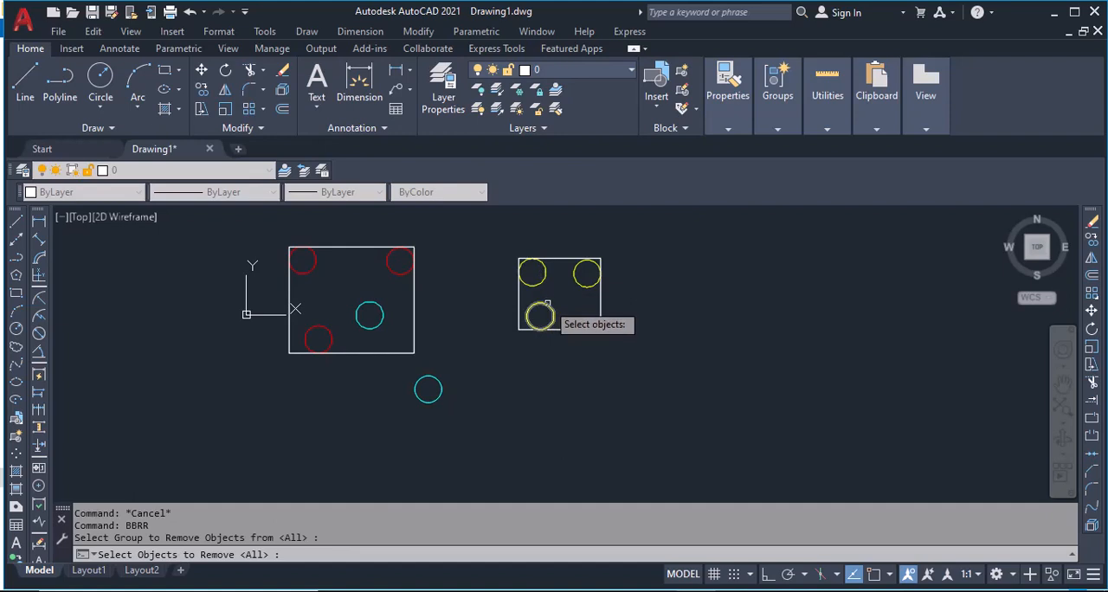
{"action": "left_click", "coordinate": [576, 279]}
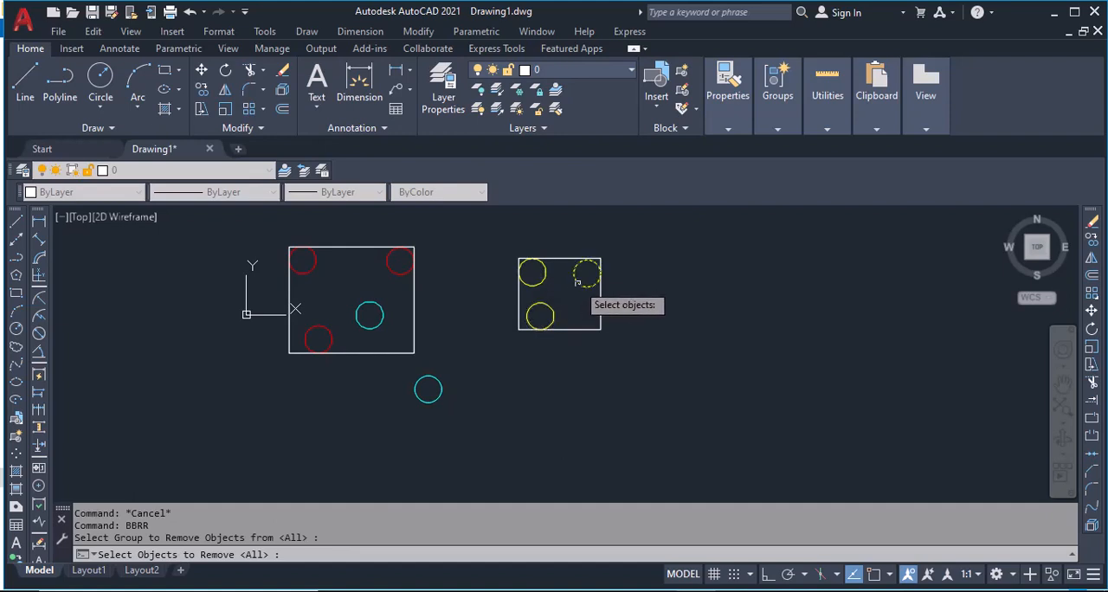
{"action": "key", "text": "Return"}
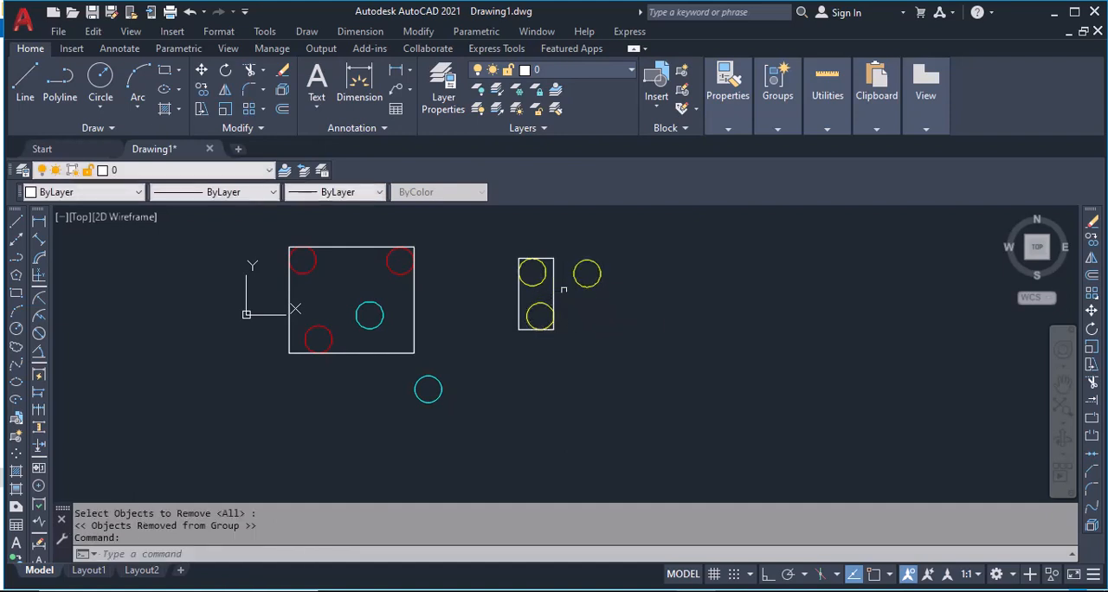